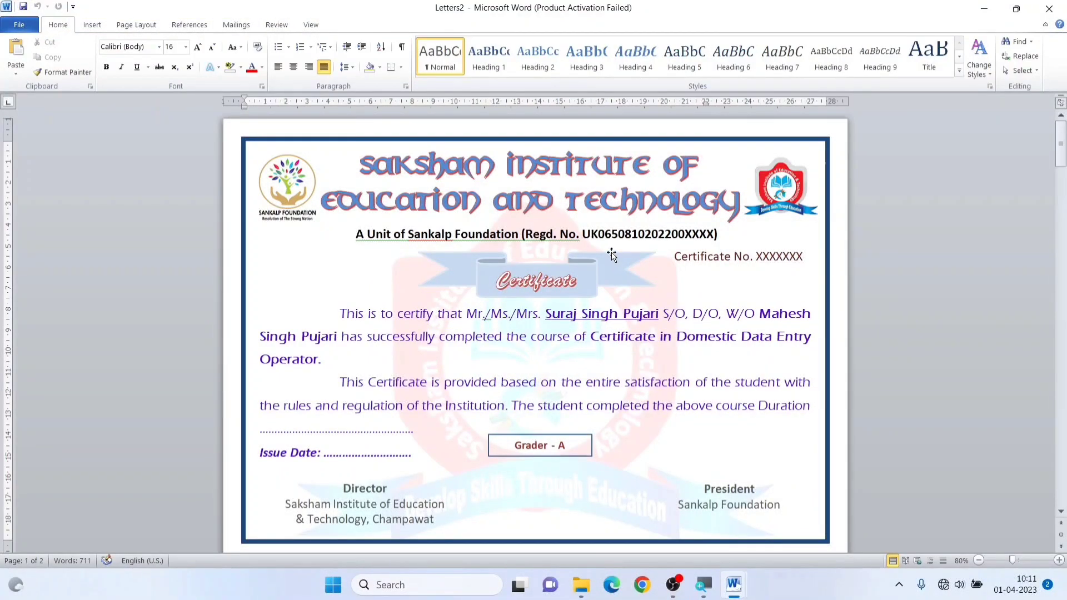
pyautogui.scroll(-15, 613, 257)
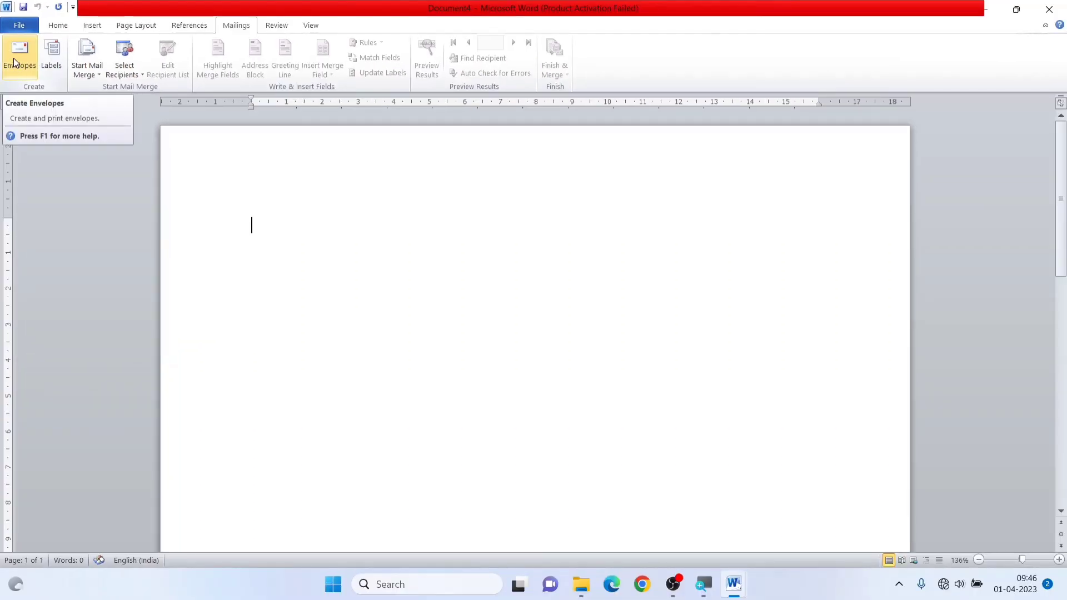
# - Start a new envelope with the delivery address "To, District Officer, Champawat"
pyautogui.click(14, 66)
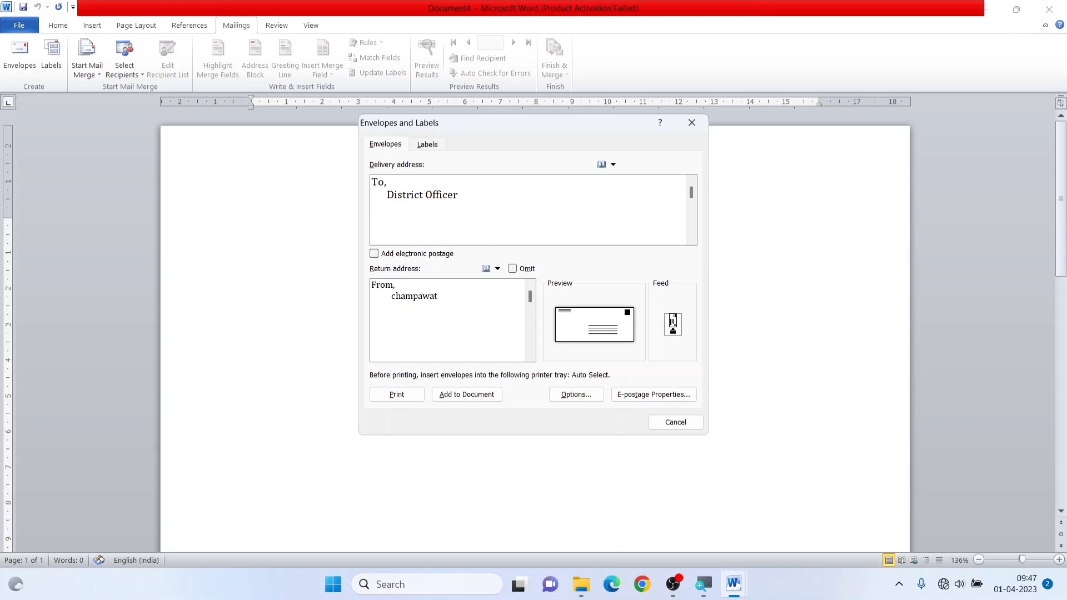
pyautogui.write('Champawat')
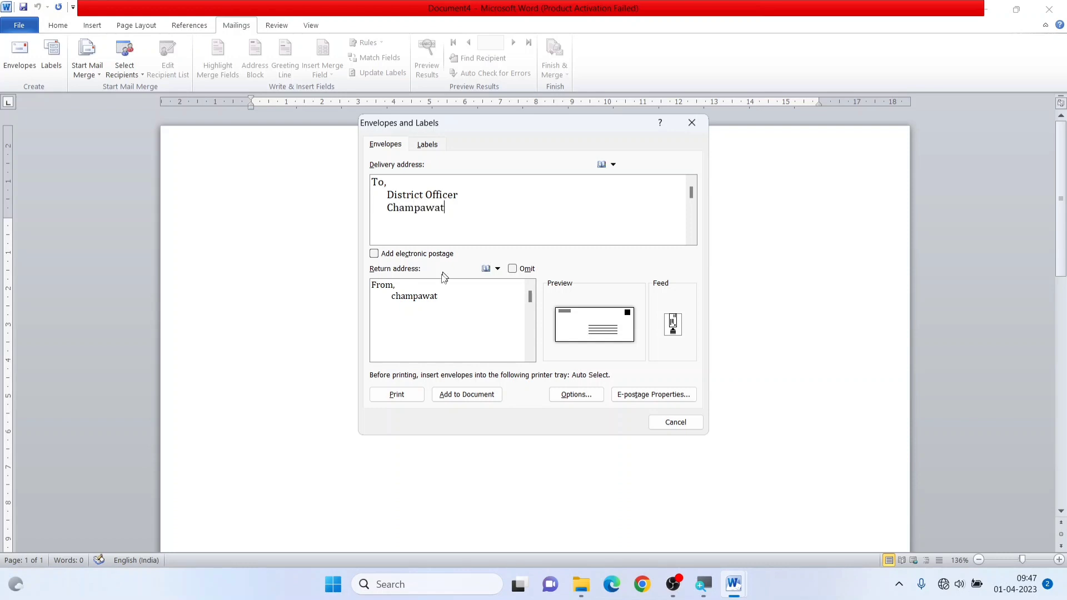
pyautogui.click(413, 295)
pyautogui.hotkey('ctrl', 'a')
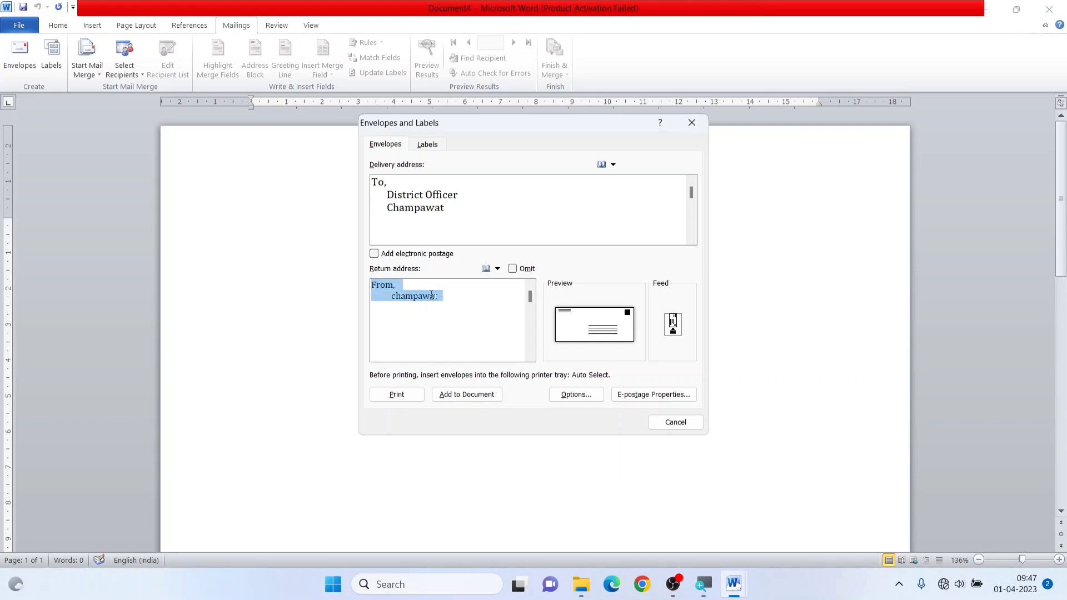
pyautogui.click(442, 297)
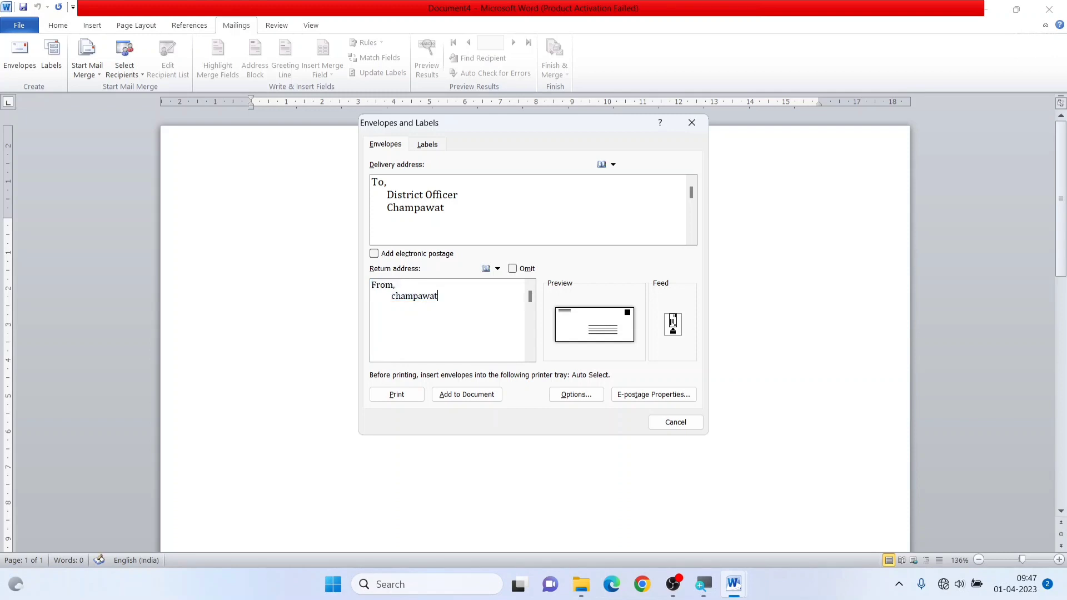
pyautogui.moveTo(439, 296); pyautogui.dragTo(396, 296)
pyautogui.moveTo(393, 297); pyautogui.dragTo(444, 300)
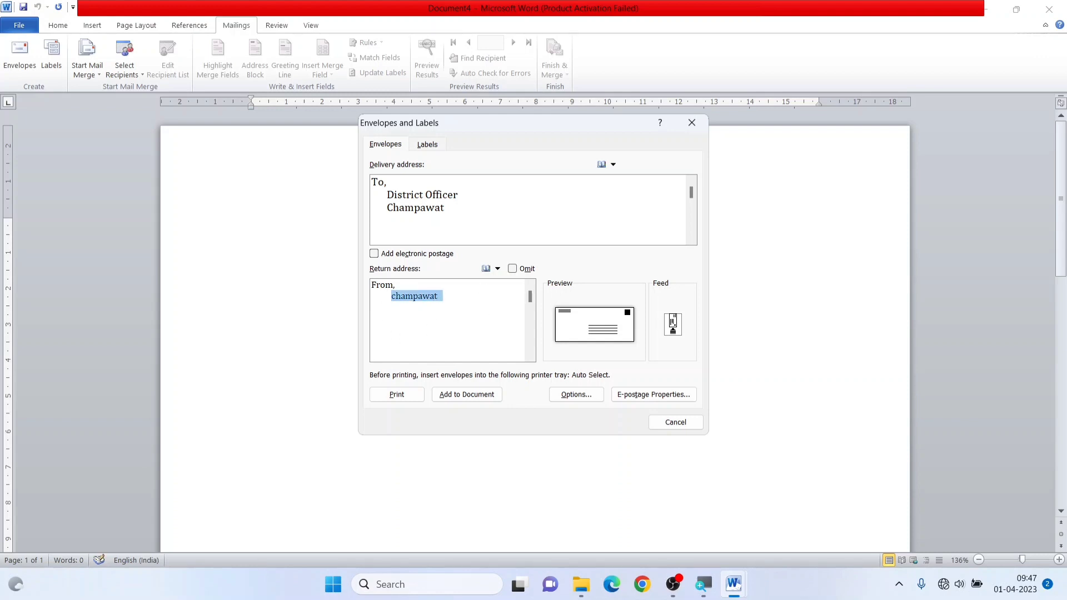
pyautogui.click(441, 298)
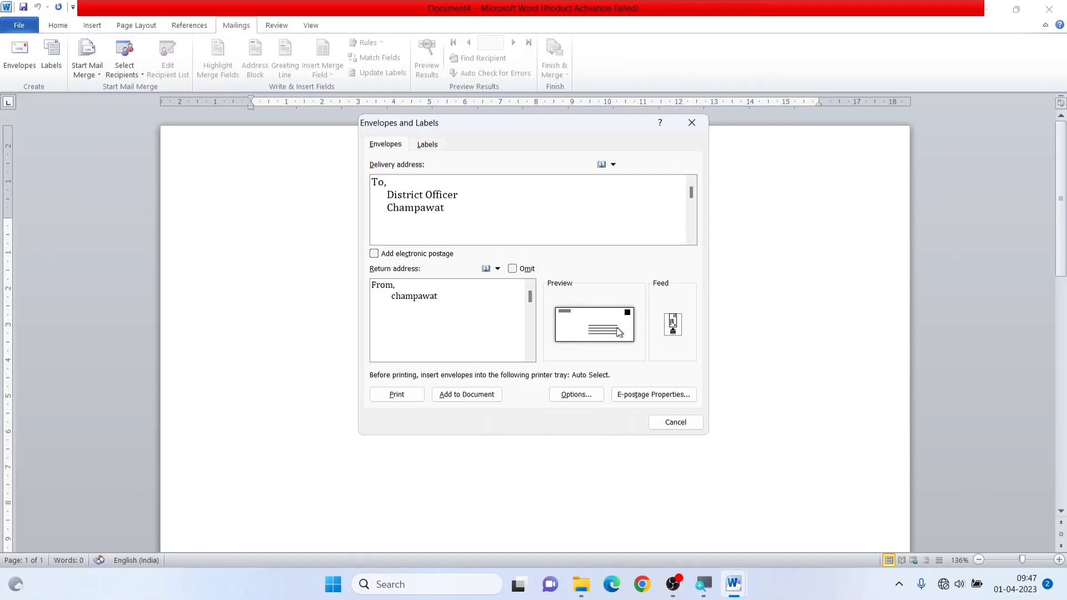
# - Set the envelope size to Size 10 (4 1/8 x 9 1/2 in) in the envelope options
pyautogui.click(581, 394)
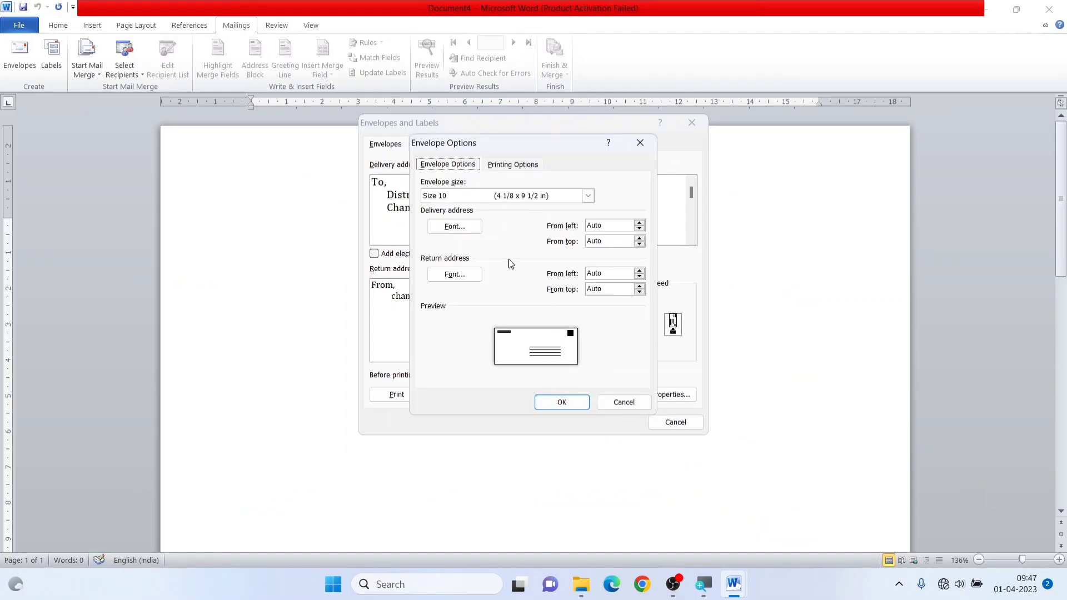
pyautogui.click(495, 198)
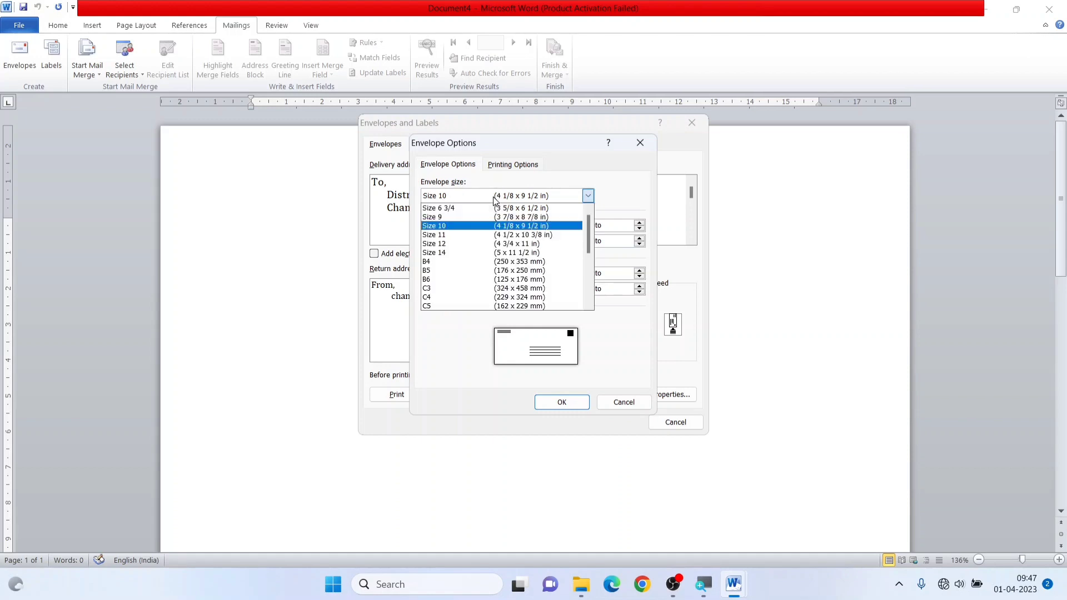
pyautogui.click(491, 225)
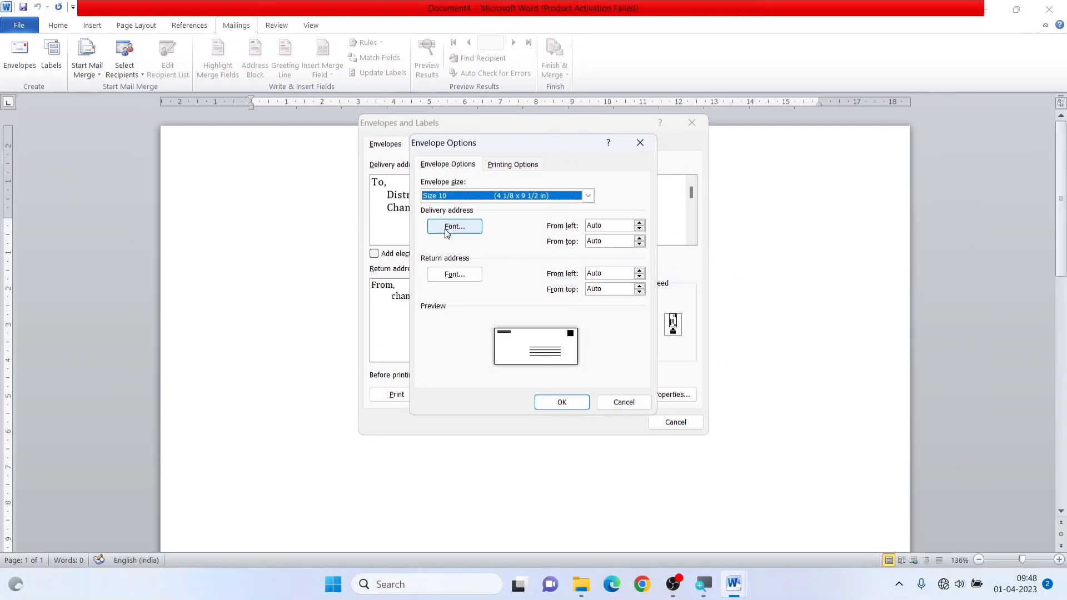
# - Set the delivery address font to Comic Sans MS
pyautogui.click(476, 230)
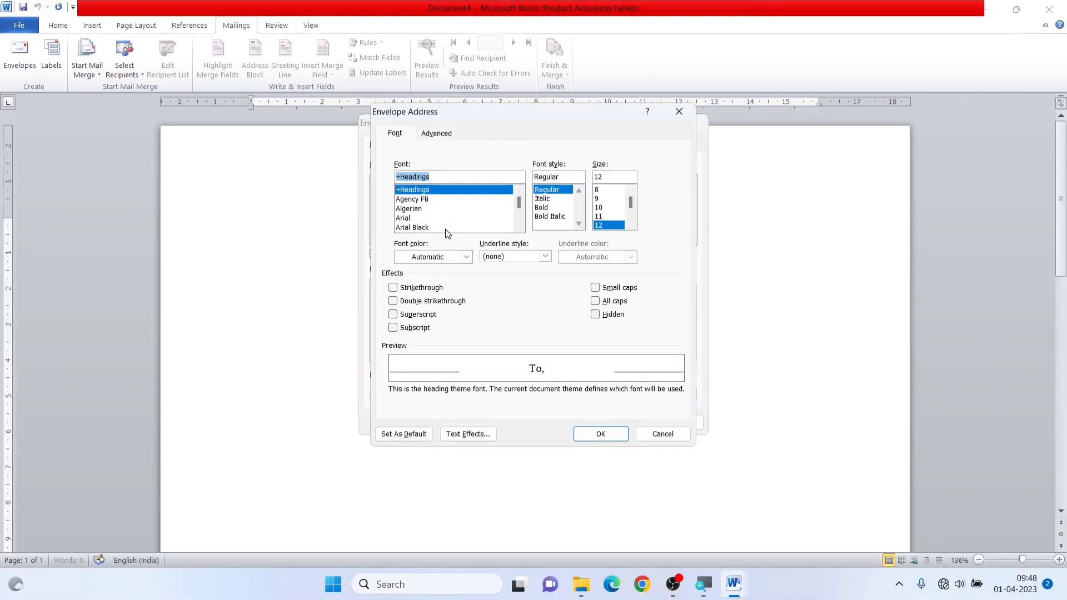
pyautogui.click(518, 228)
pyautogui.click(518, 227)
pyautogui.click(518, 227)
pyautogui.click(518, 228)
pyautogui.click(518, 228)
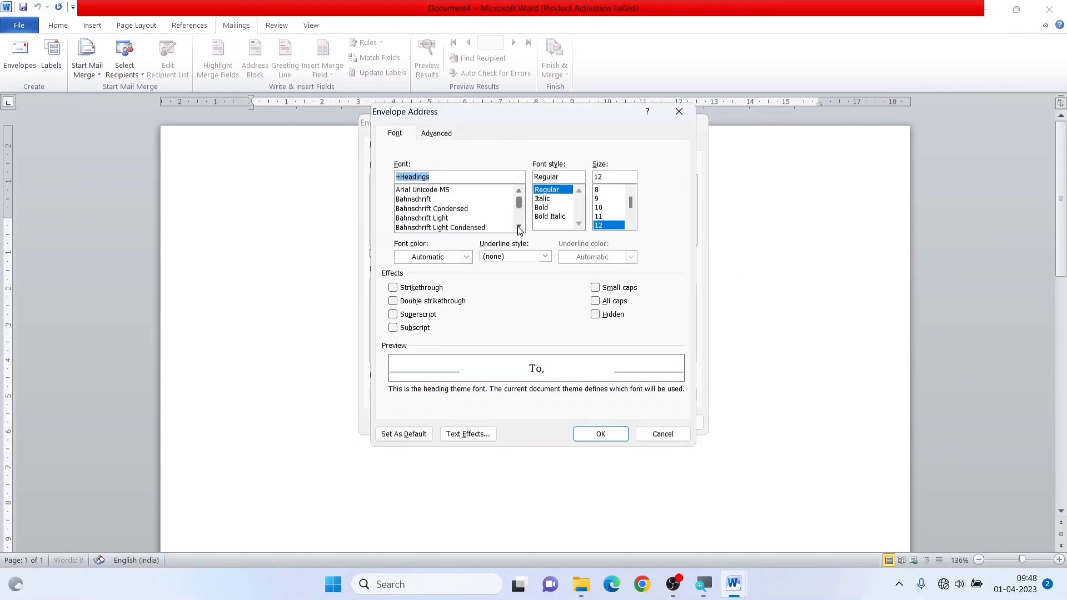
pyautogui.click(518, 227)
pyautogui.click(446, 199)
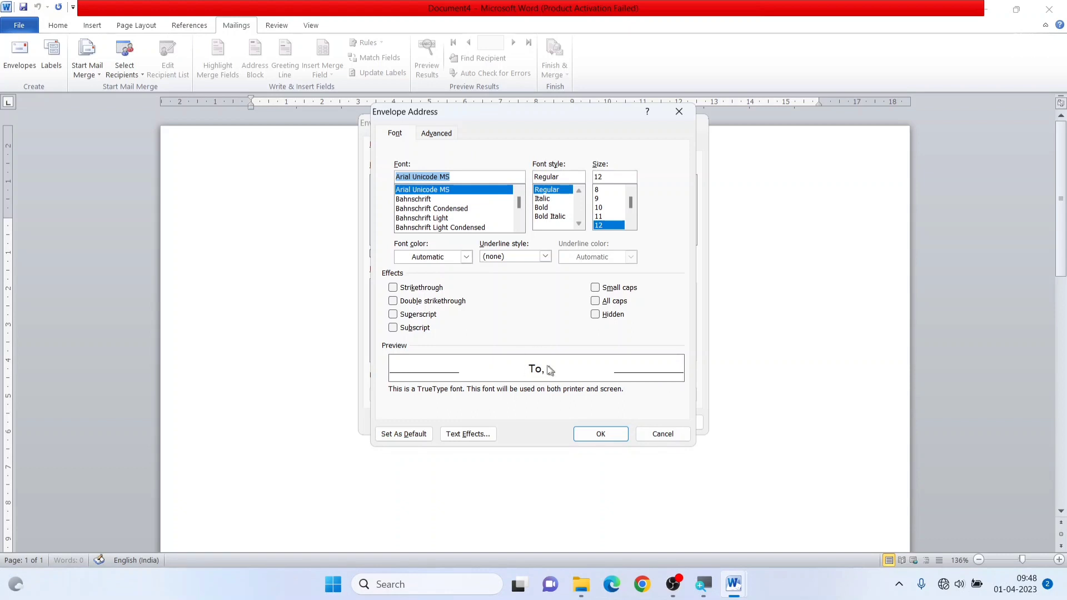
pyautogui.click(518, 227)
pyautogui.click(517, 227)
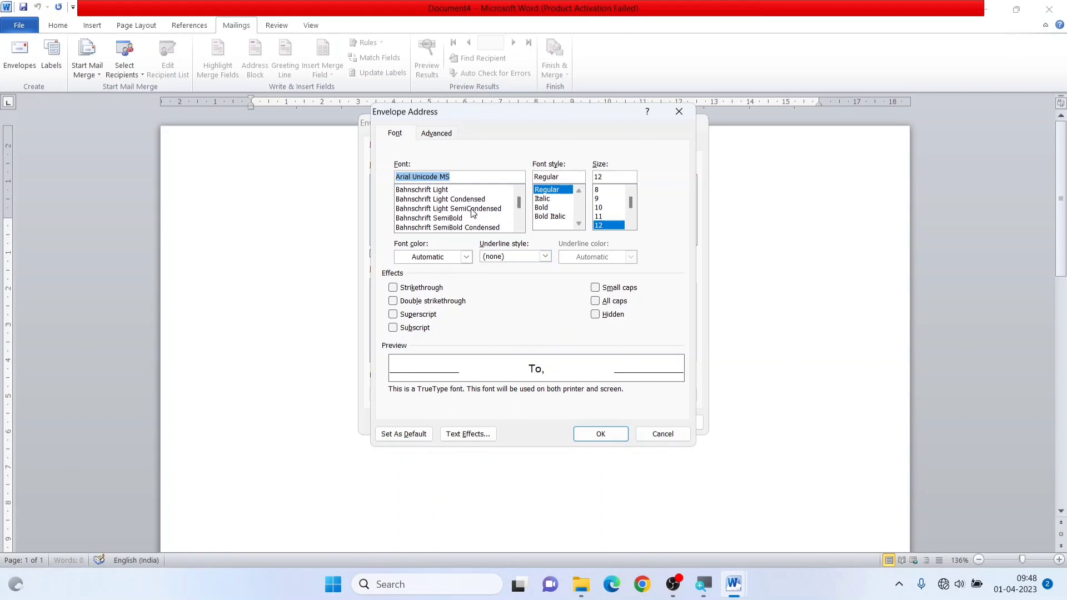
pyautogui.write('Comi')
pyautogui.click(419, 190)
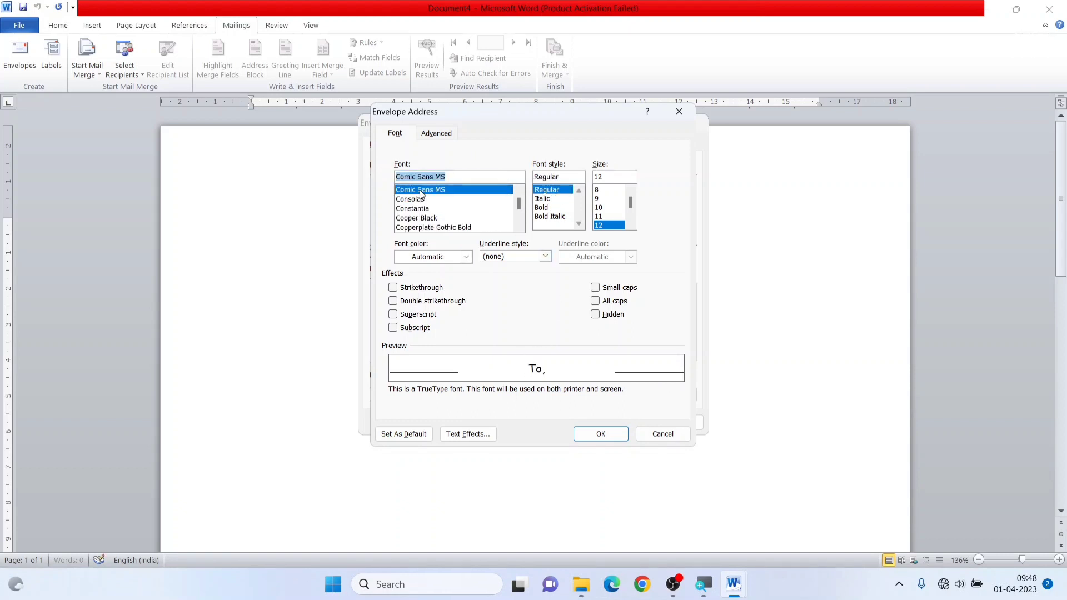
# - Format the delivery address text as bold, size 16, in dark red
pyautogui.click(550, 207)
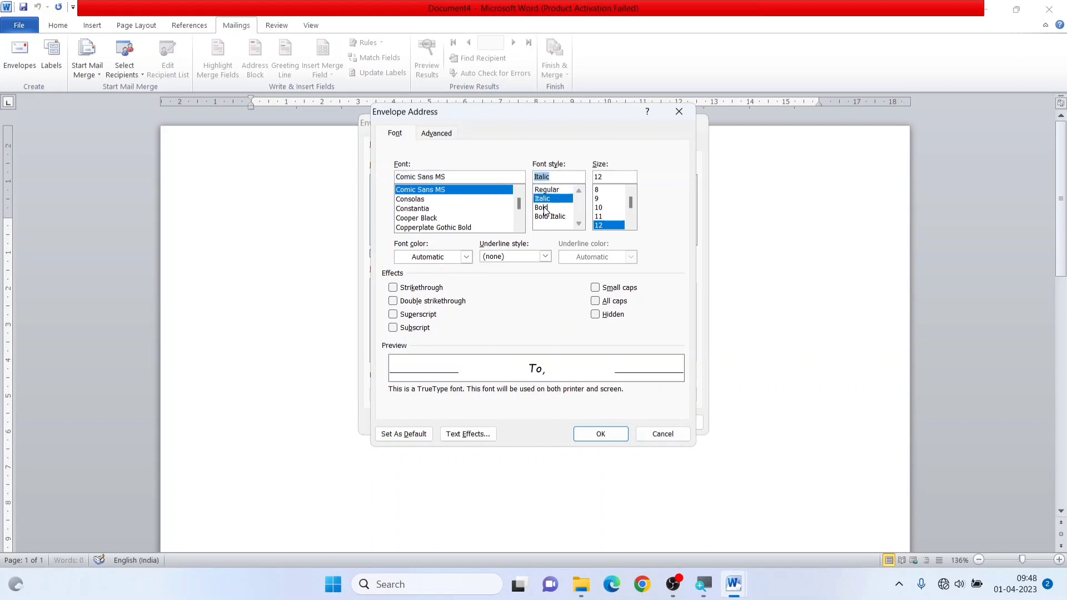
pyautogui.click(630, 225)
pyautogui.click(630, 225)
pyautogui.click(630, 225)
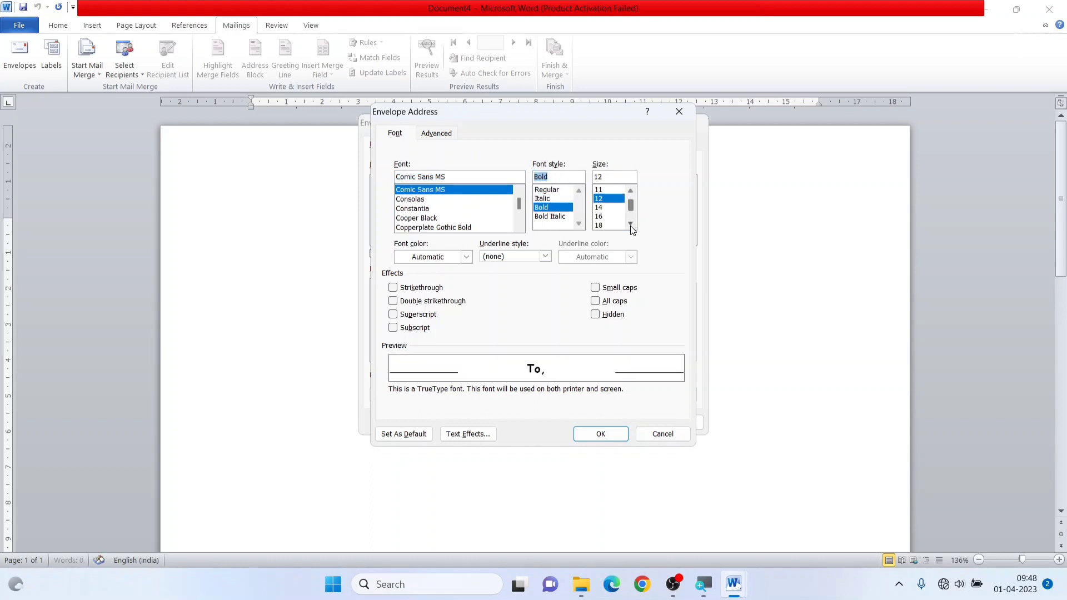
pyautogui.click(630, 225)
pyautogui.click(604, 216)
pyautogui.click(603, 208)
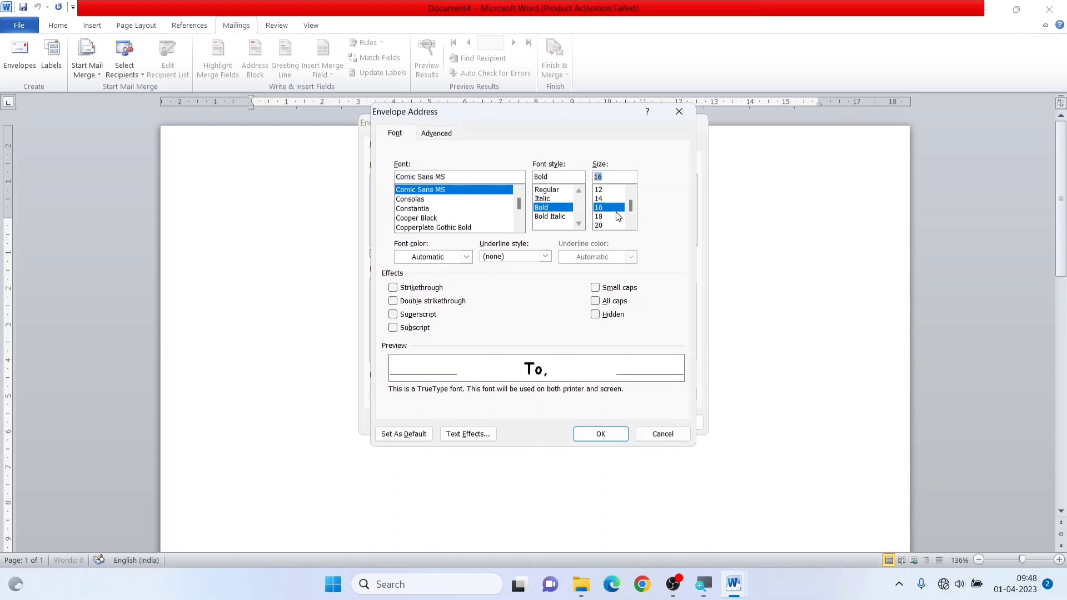
pyautogui.click(466, 257)
pyautogui.click(459, 338)
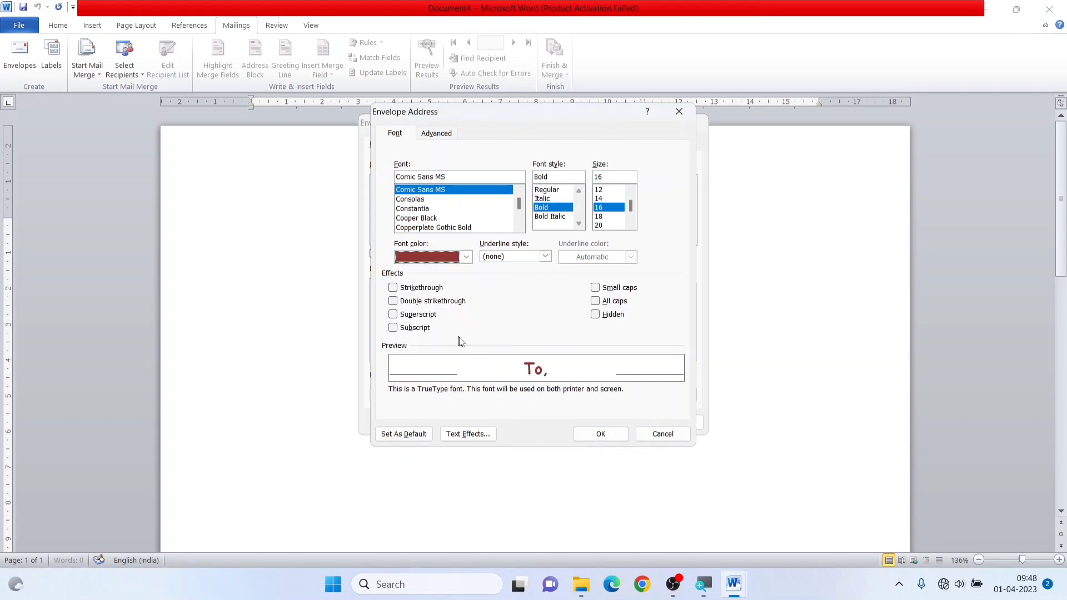
# - Try a double underline on the delivery address text, then set the underline style back to none
pyautogui.click(547, 257)
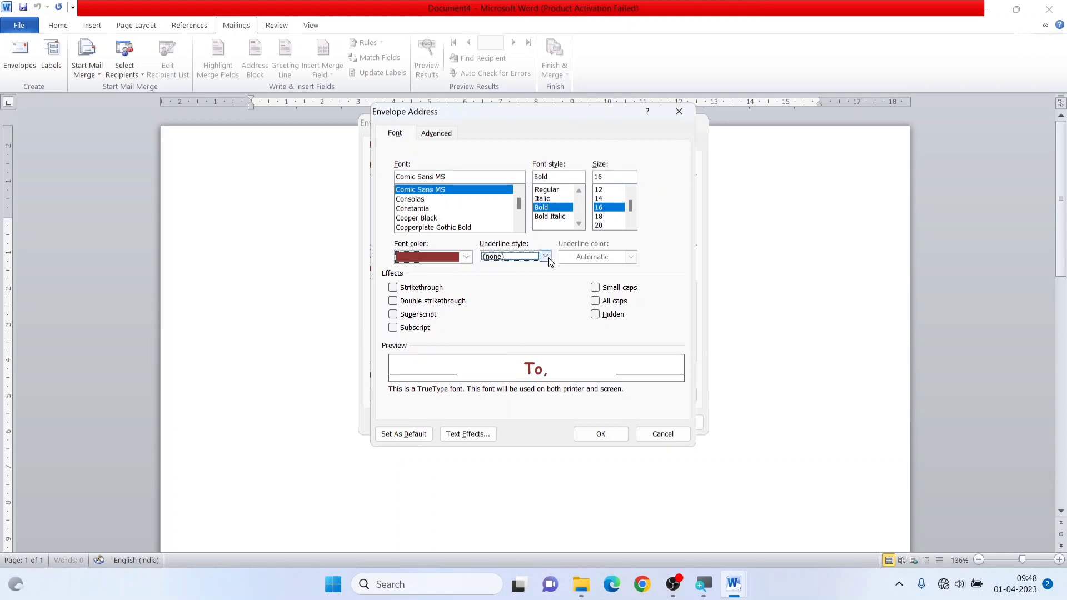
pyautogui.click(547, 257)
pyautogui.click(520, 293)
pyautogui.click(547, 256)
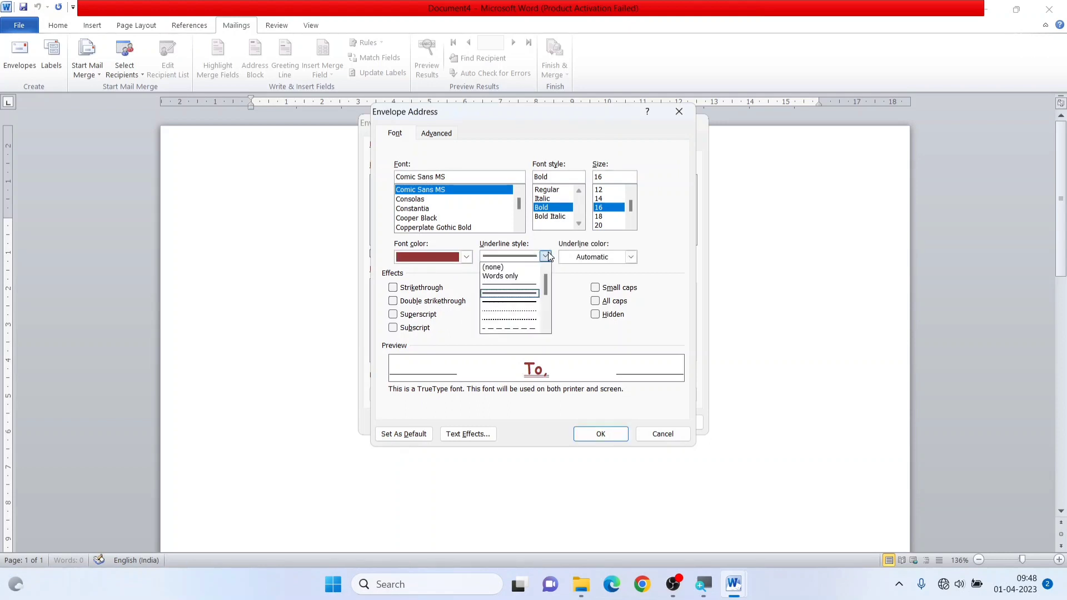
pyautogui.click(503, 268)
pyautogui.click(546, 257)
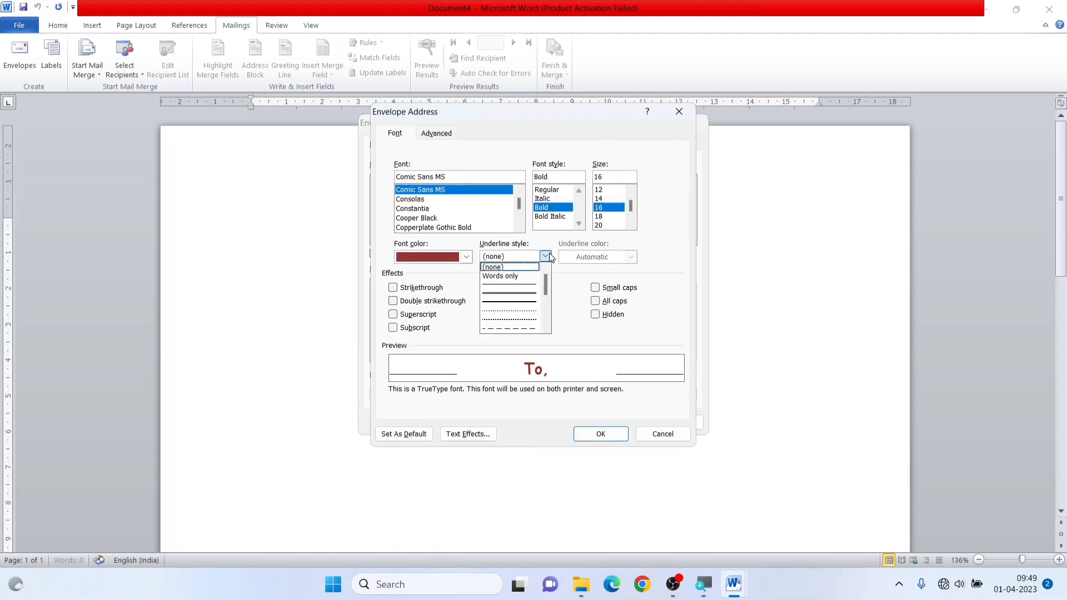
pyautogui.click(509, 292)
pyautogui.click(630, 256)
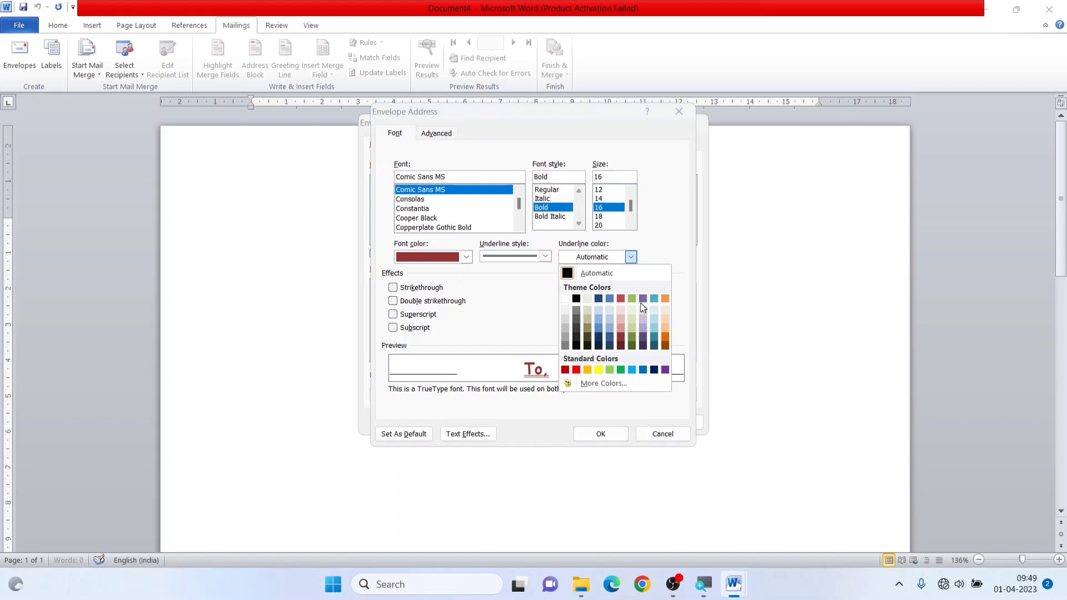
pyautogui.click(630, 257)
pyautogui.click(546, 257)
pyautogui.click(508, 268)
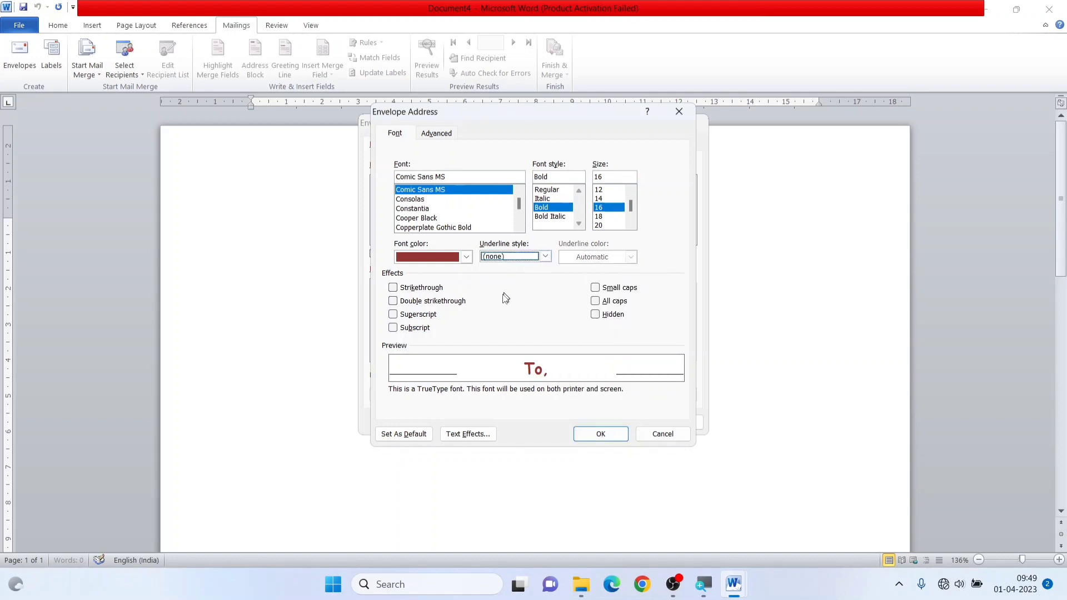
# - Try the strikethrough, double strikethrough and superscript effects on the delivery address text and clear them again
pyautogui.click(402, 288)
pyautogui.click(410, 292)
pyautogui.click(412, 301)
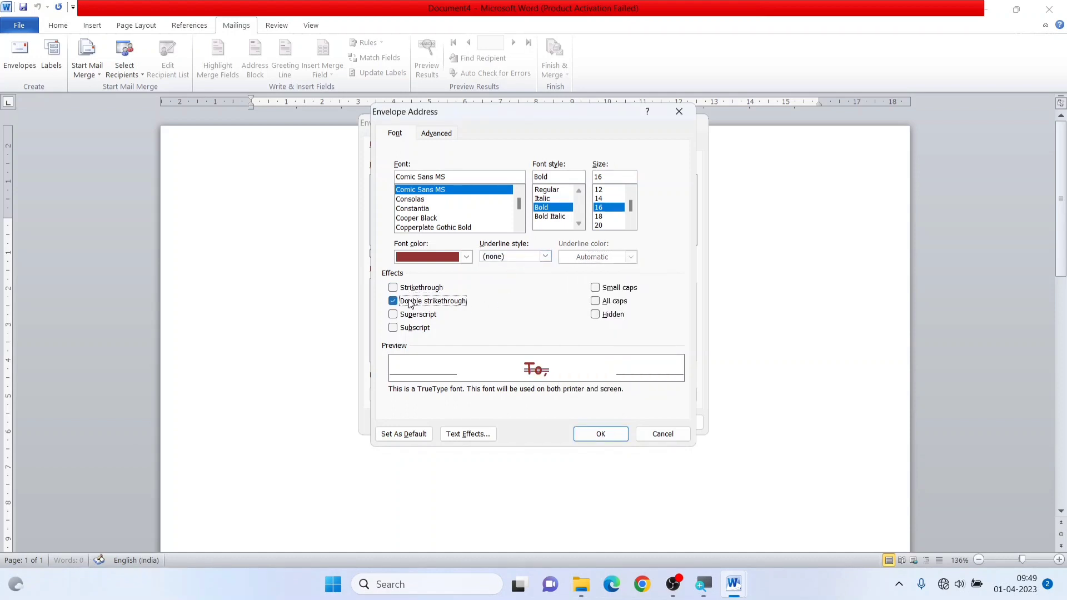
pyautogui.click(413, 301)
pyautogui.click(412, 328)
pyautogui.click(415, 314)
pyautogui.click(412, 328)
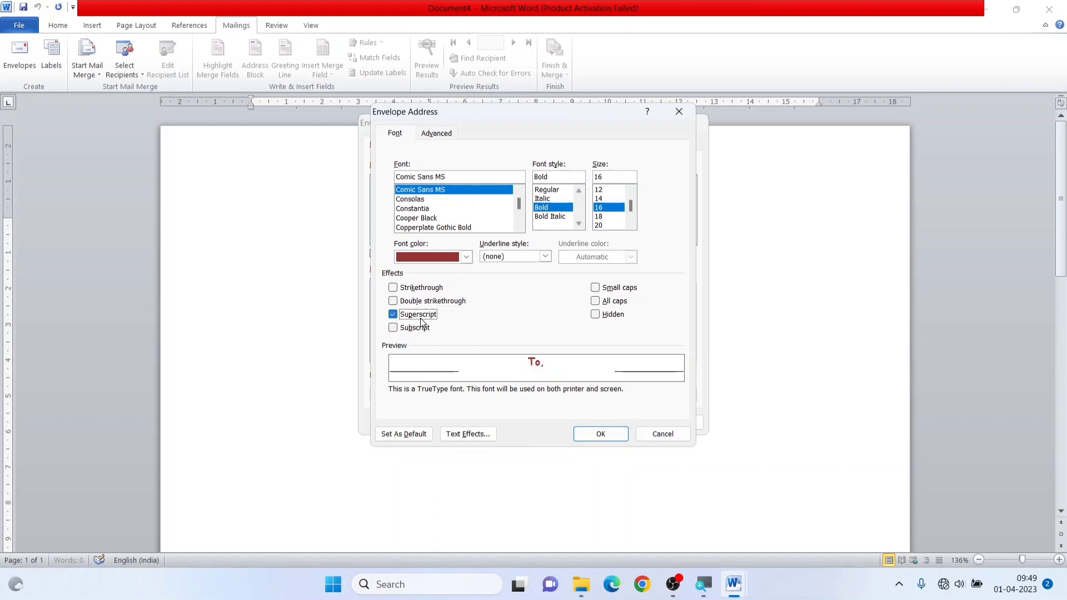
pyautogui.click(412, 329)
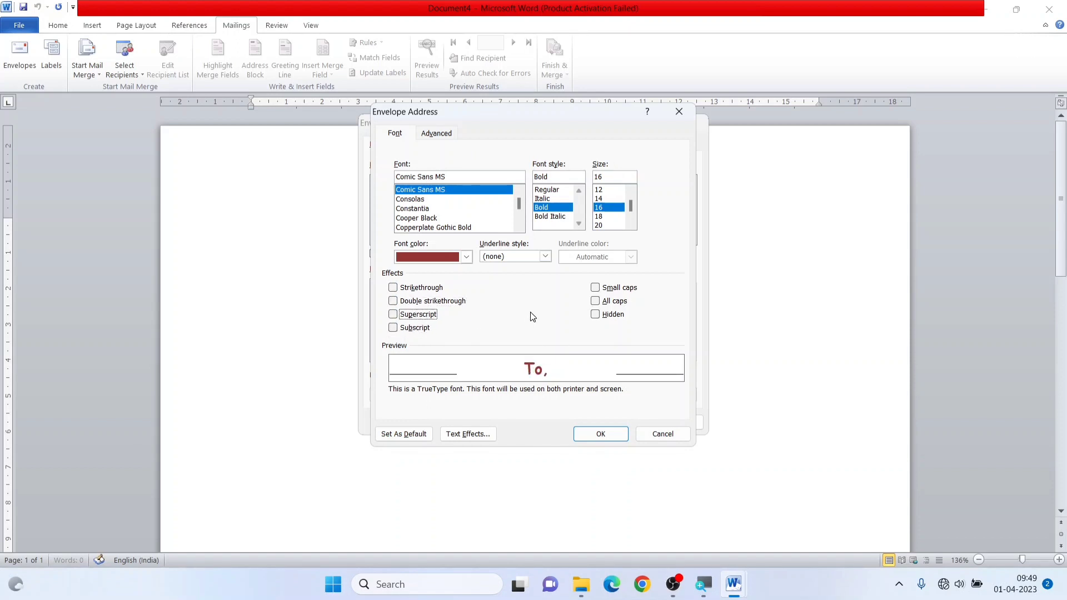
# - Confirm the delivery and return address font settings and add the envelope to the document
pyautogui.click(608, 436)
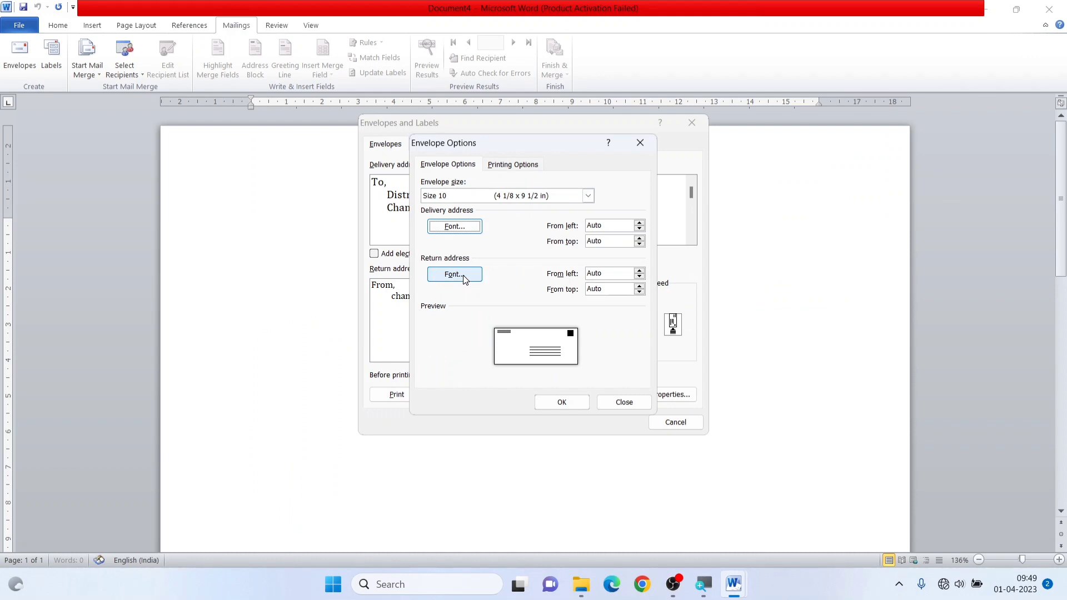
pyautogui.click(465, 278)
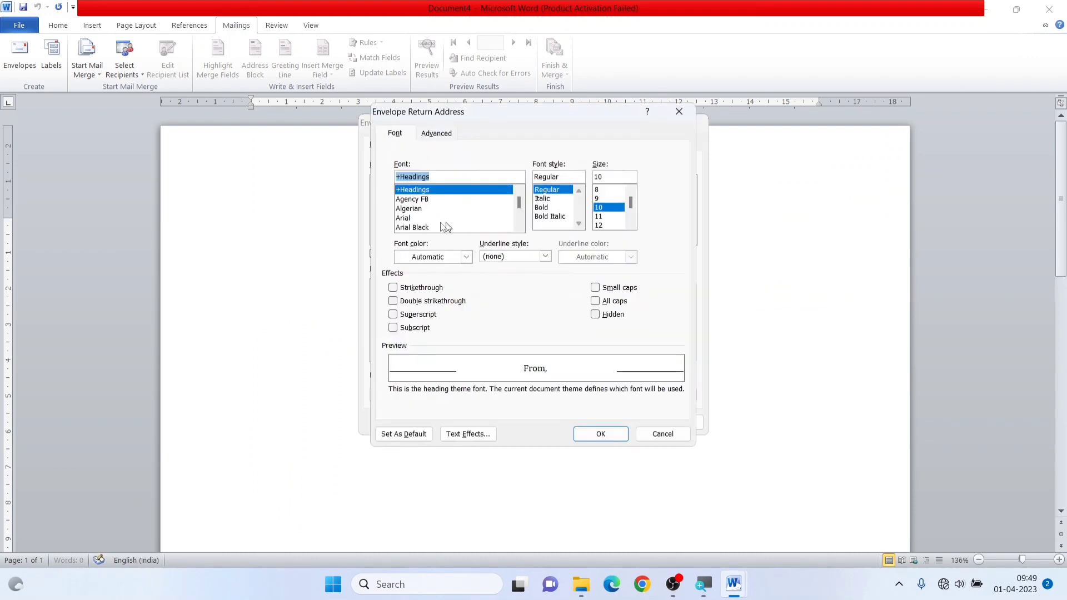
pyautogui.click(600, 434)
pyautogui.click(560, 401)
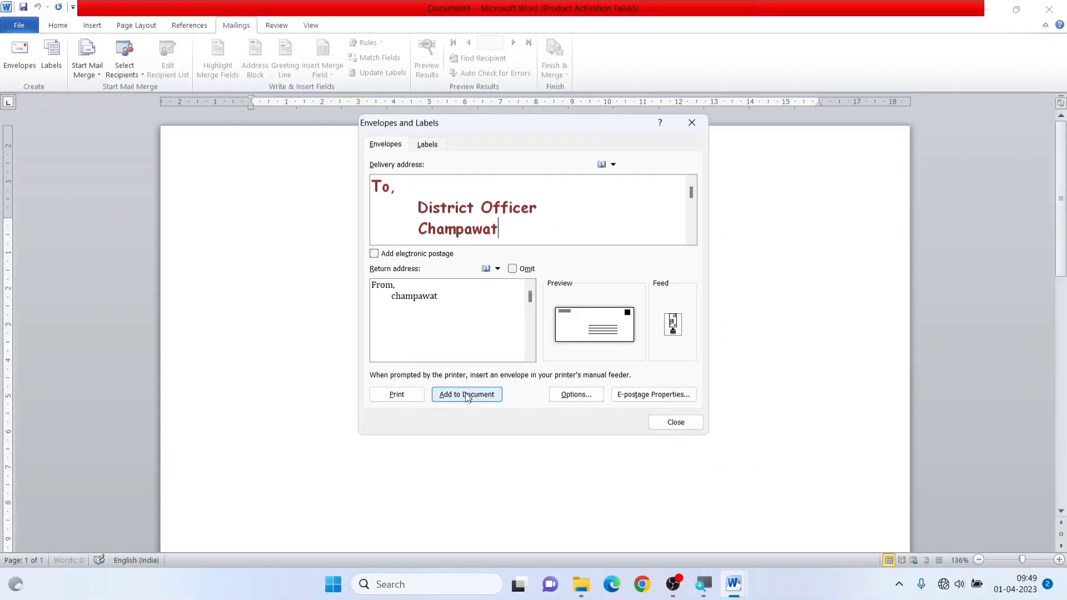
pyautogui.click(466, 395)
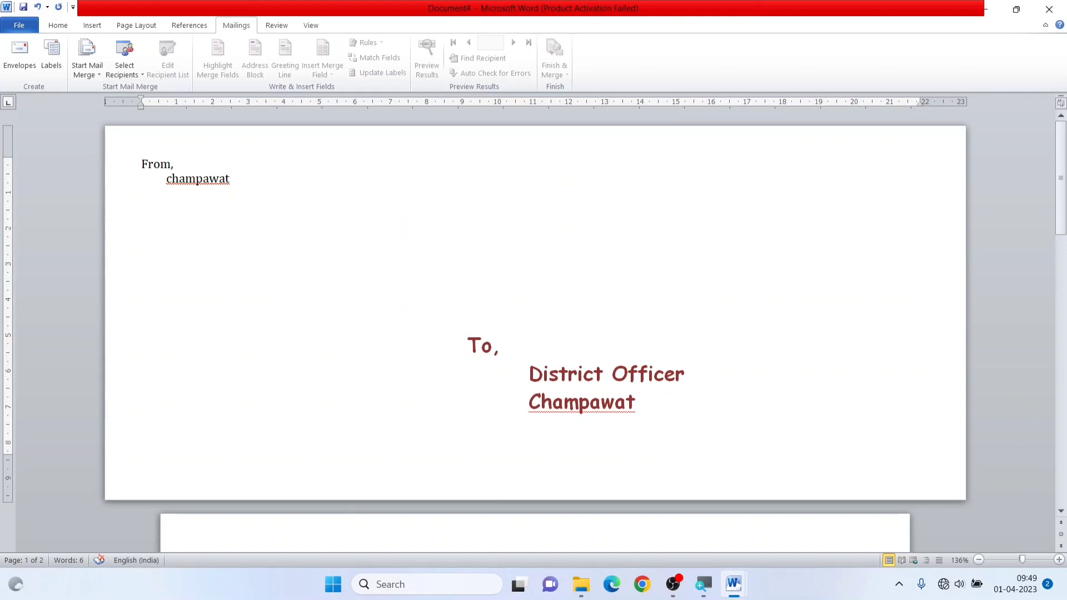
# - Move the delivery address block up and to the left on the envelope
pyautogui.click(494, 343)
pyautogui.moveTo(426, 330); pyautogui.dragTo(380, 273)
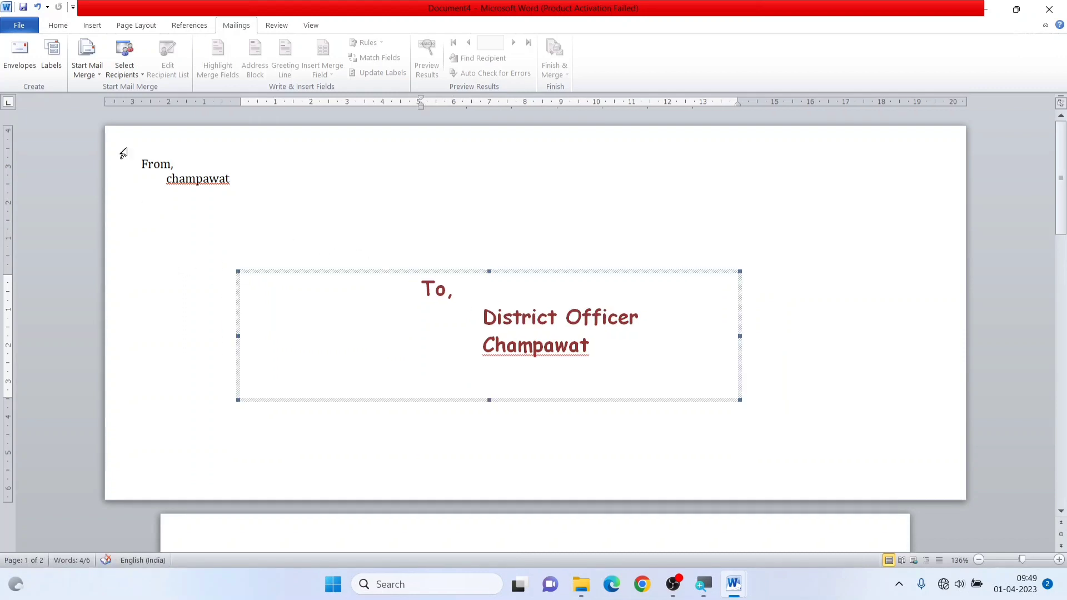
pyautogui.click(142, 194)
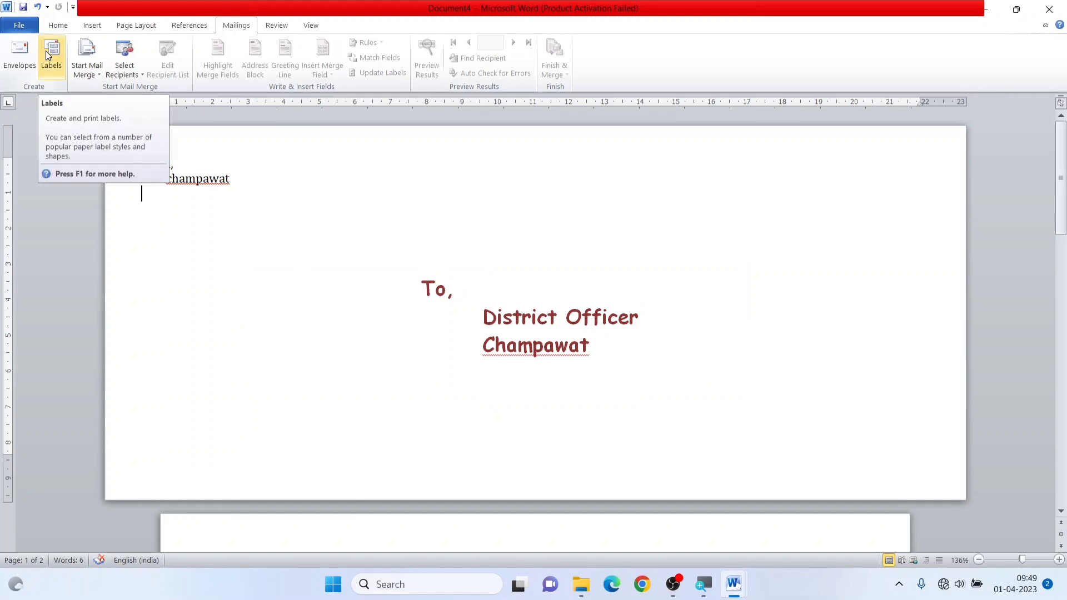
# - Undo the address block move and the envelope insertion to return to the blank page
pyautogui.hotkey('ctrl', 'z')
pyautogui.hotkey('ctrl', 'z')
pyautogui.hotkey('ctrl', 'z')
pyautogui.hotkey('ctrl', 'z')
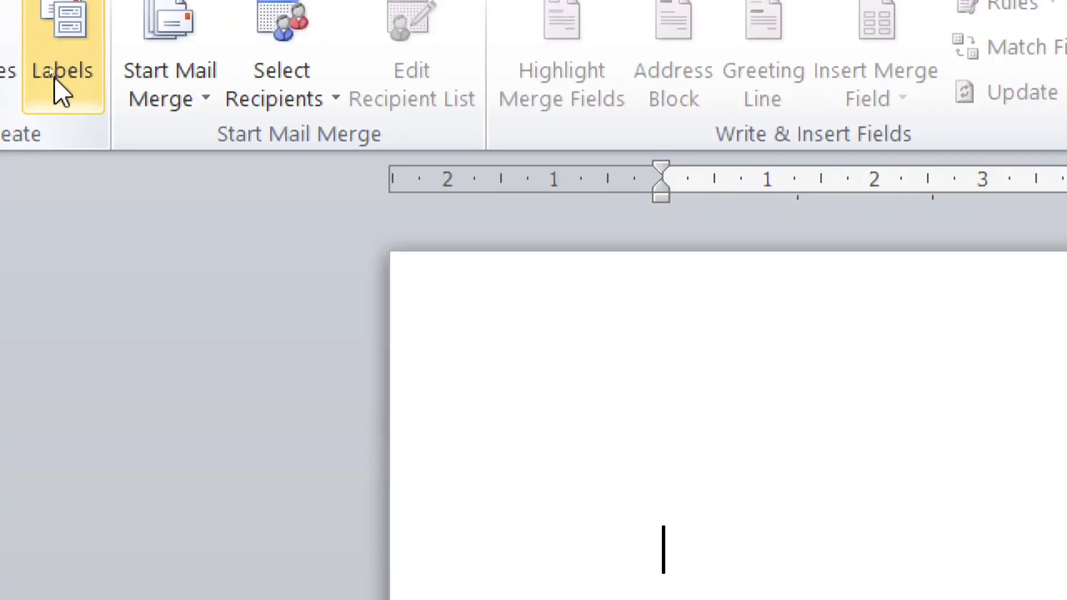
# - Open the label setup and use the return address as the label address
pyautogui.click(48, 64)
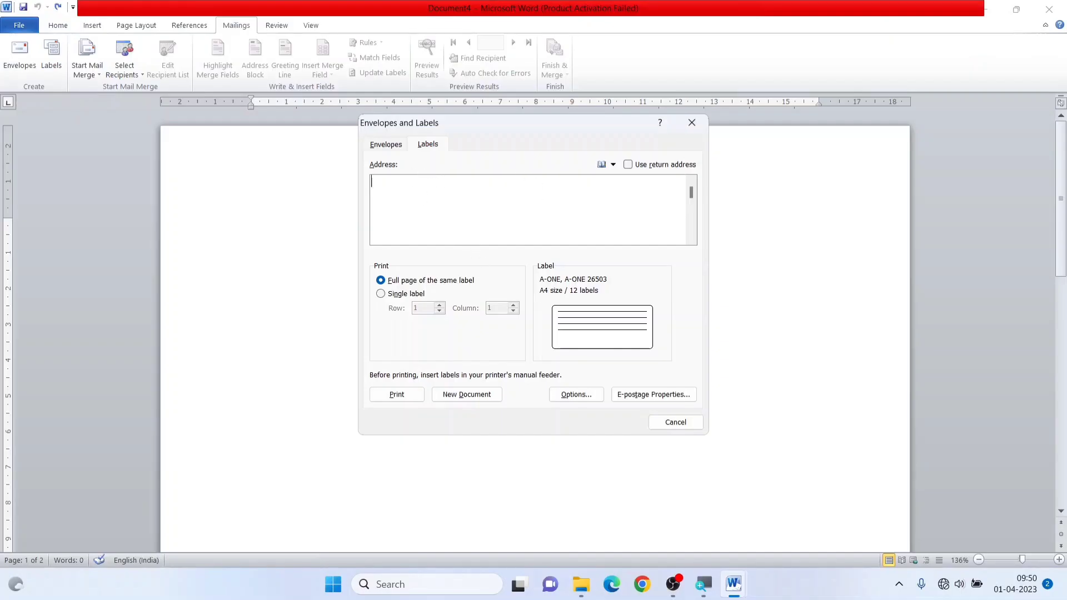
pyautogui.click(381, 147)
pyautogui.click(427, 146)
pyautogui.click(372, 182)
pyautogui.click(628, 165)
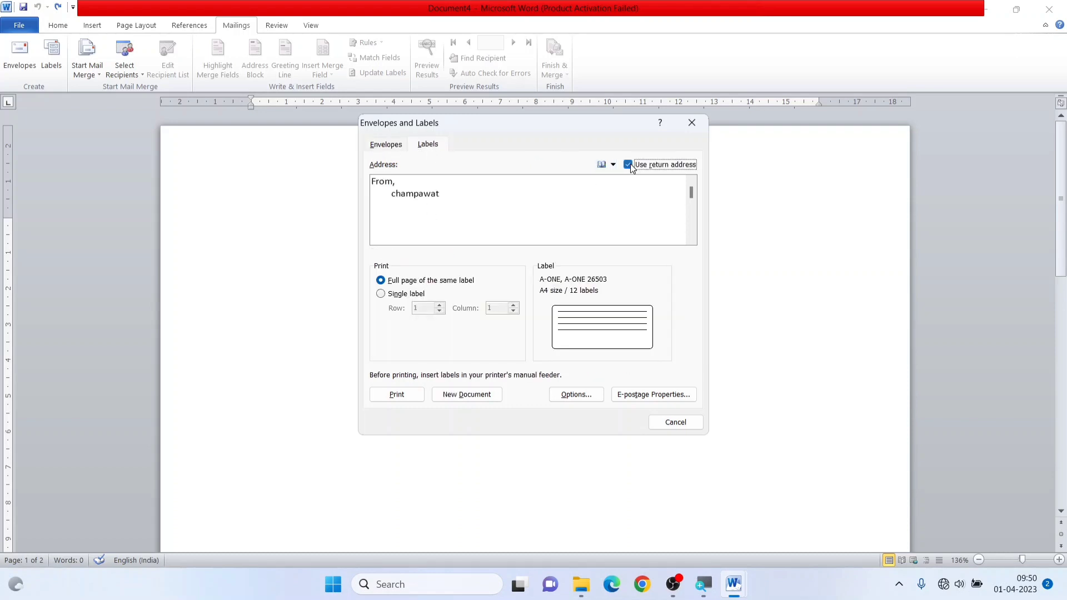
# - Rewrite the label address to read "to,", "District Officer" and "Champawat" on separate lines
pyautogui.moveTo(439, 195); pyautogui.dragTo(363, 178)
pyautogui.click(414, 194)
pyautogui.press('BackSpace')
pyautogui.press('BackSpace')
pyautogui.press('BackSpace')
pyautogui.press('BackSpace')
pyautogui.write('to')
pyautogui.write('District Officer')
pyautogui.press('Return')
pyautogui.press('Delete')
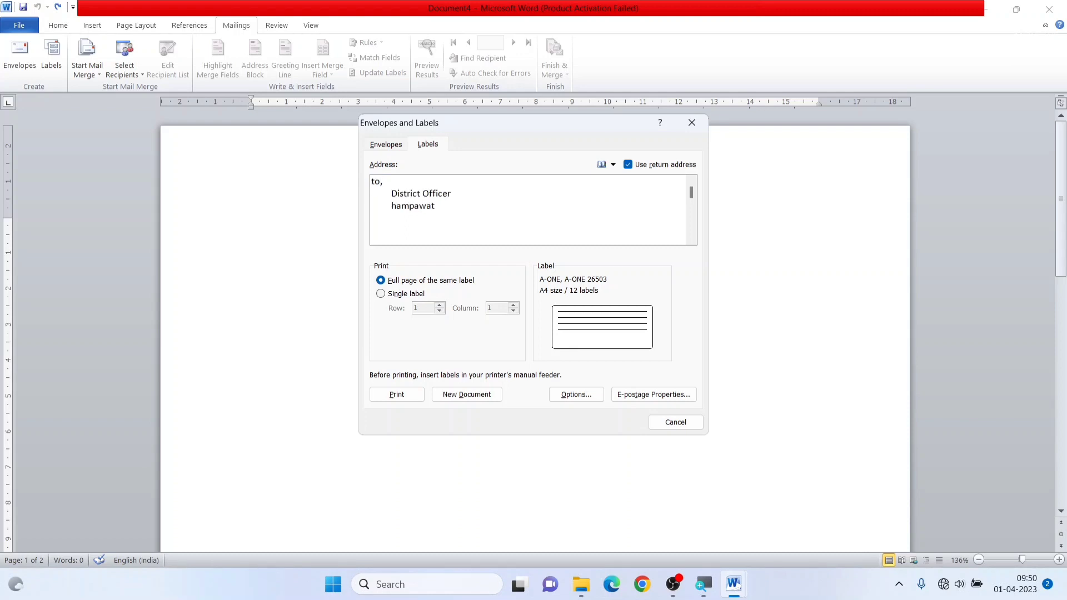
pyautogui.write('C')
pyautogui.click(392, 148)
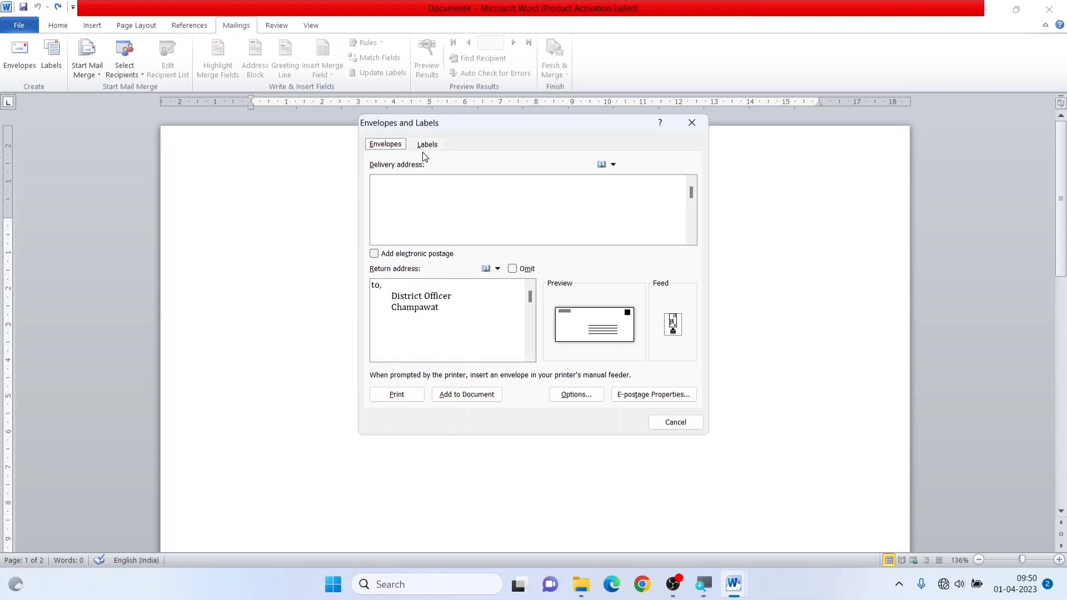
pyautogui.click(426, 145)
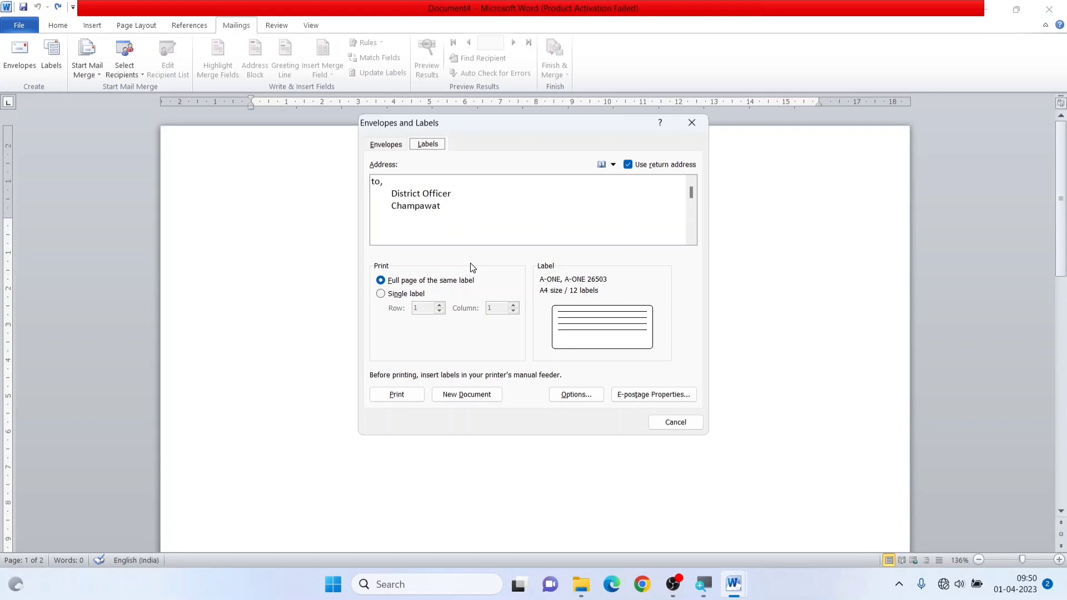
pyautogui.click(396, 145)
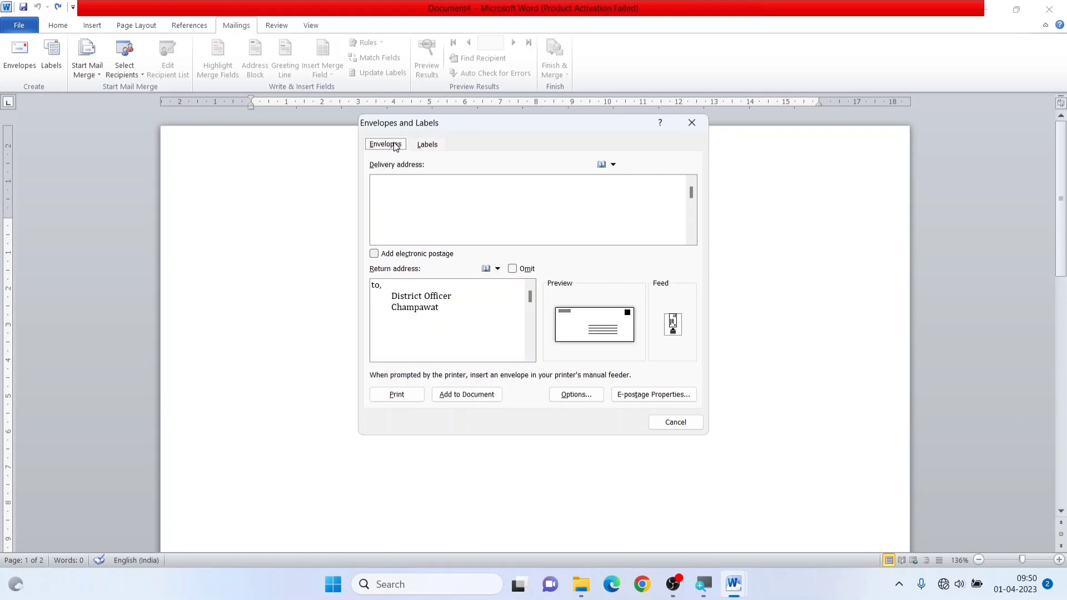
pyautogui.click(422, 146)
# - Try the APLI label vendor in the label options, switch to Avery A4/A5 with product 05129061 and confirm
pyautogui.click(573, 394)
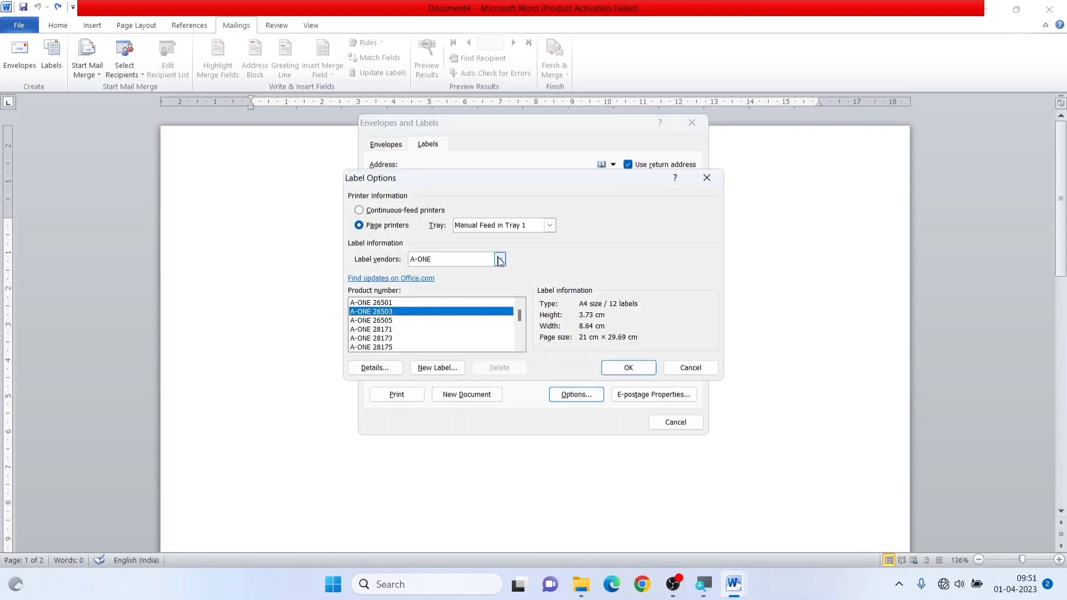
pyautogui.click(499, 259)
pyautogui.click(422, 315)
pyautogui.click(499, 260)
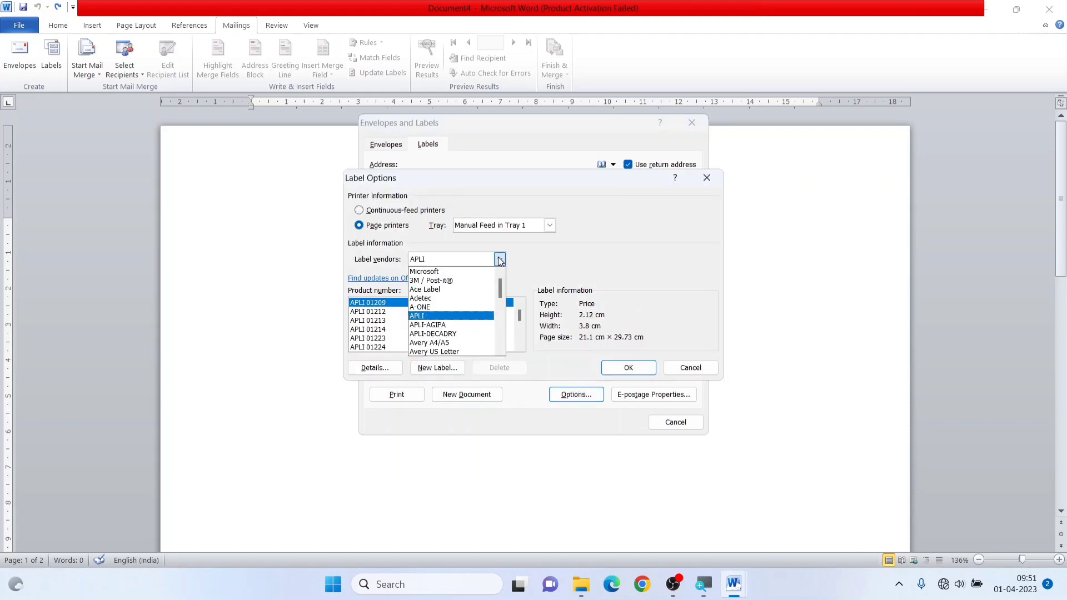
pyautogui.press('Down')
pyautogui.press('Down')
pyautogui.press('Down')
pyautogui.press('Return')
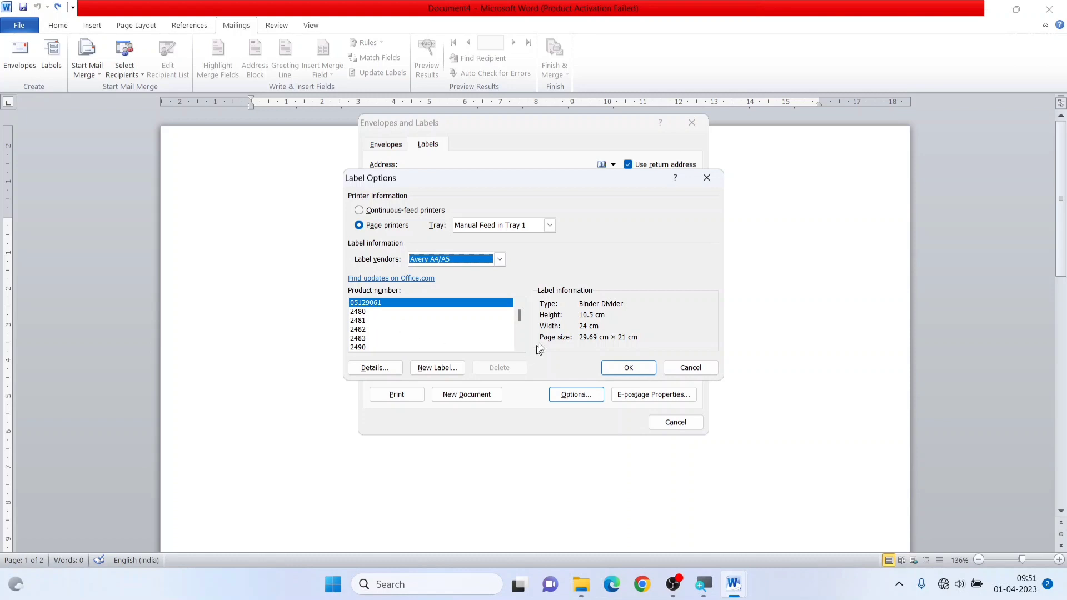
pyautogui.click(626, 367)
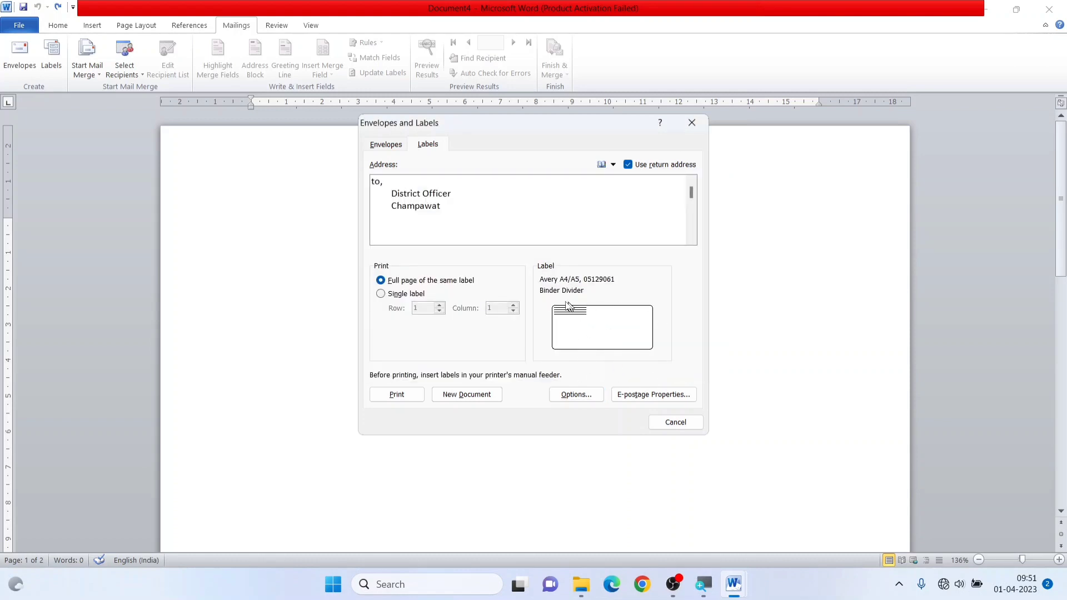
# - Try Avery A4/A5 label products 2483 and 2481, confirming each choice
pyautogui.click(577, 395)
pyautogui.click(391, 339)
pyautogui.click(629, 367)
pyautogui.click(596, 391)
pyautogui.click(391, 320)
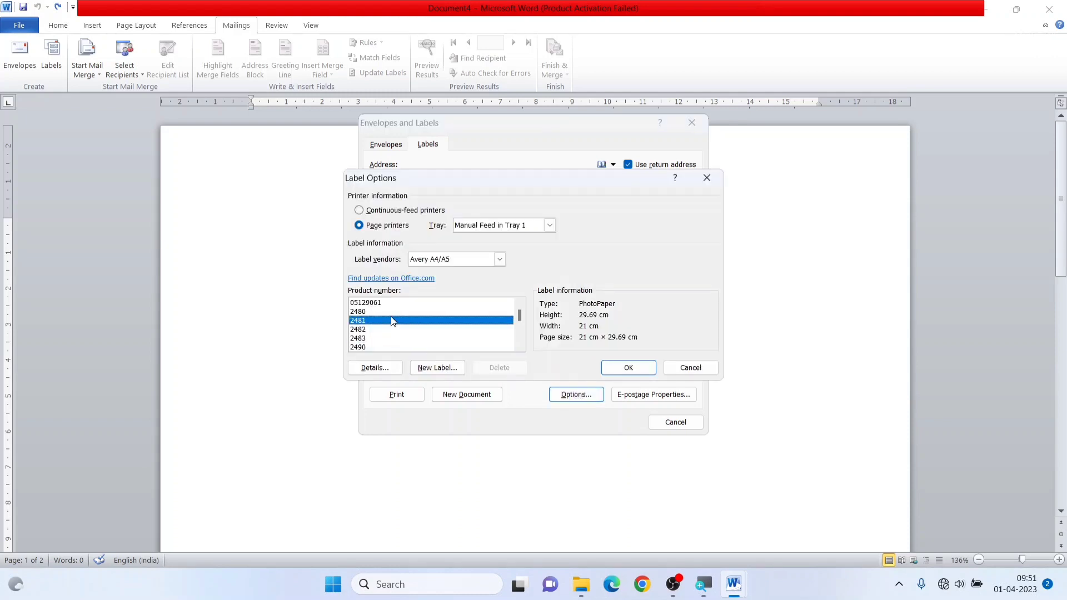
pyautogui.click(621, 368)
# - Choose a different label vendor and product number, and create the full page of labels in a new document
pyautogui.click(581, 396)
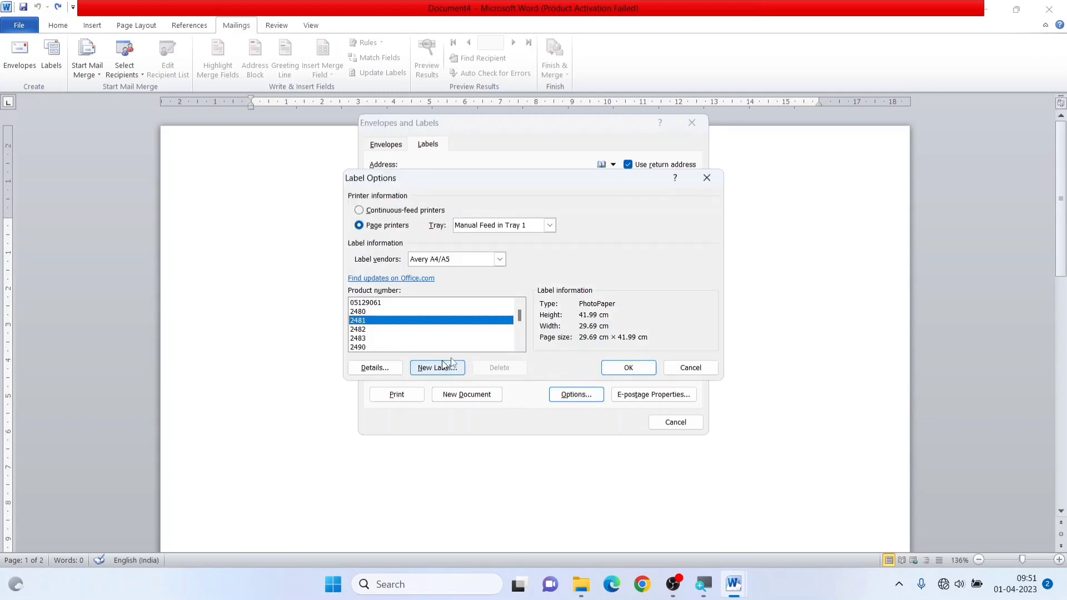
pyautogui.click(500, 259)
pyautogui.click(427, 316)
pyautogui.click(391, 329)
pyautogui.click(629, 368)
pyautogui.click(484, 396)
pyautogui.click(490, 323)
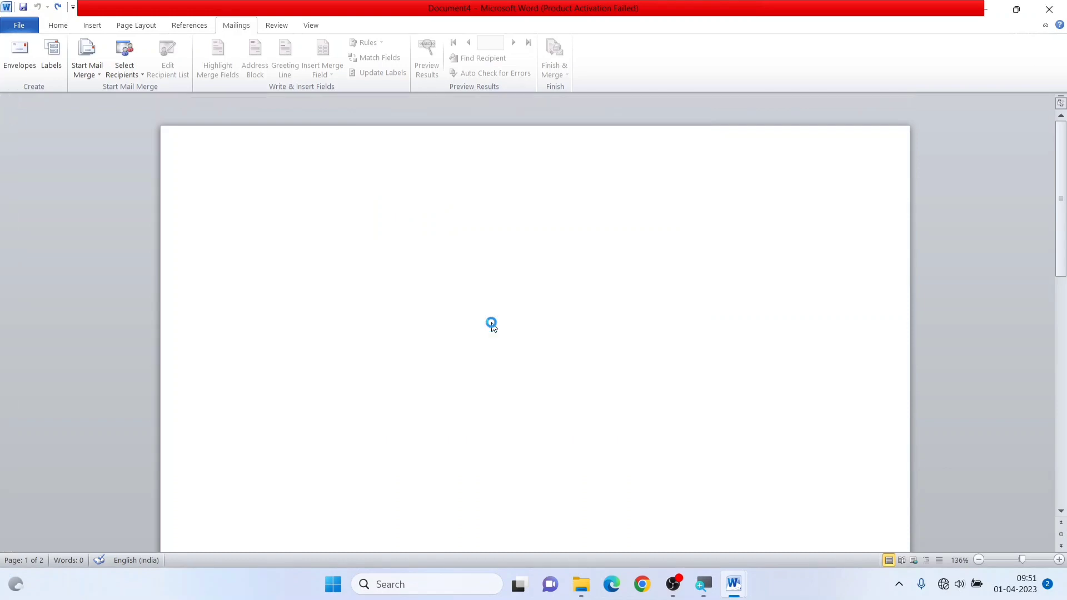